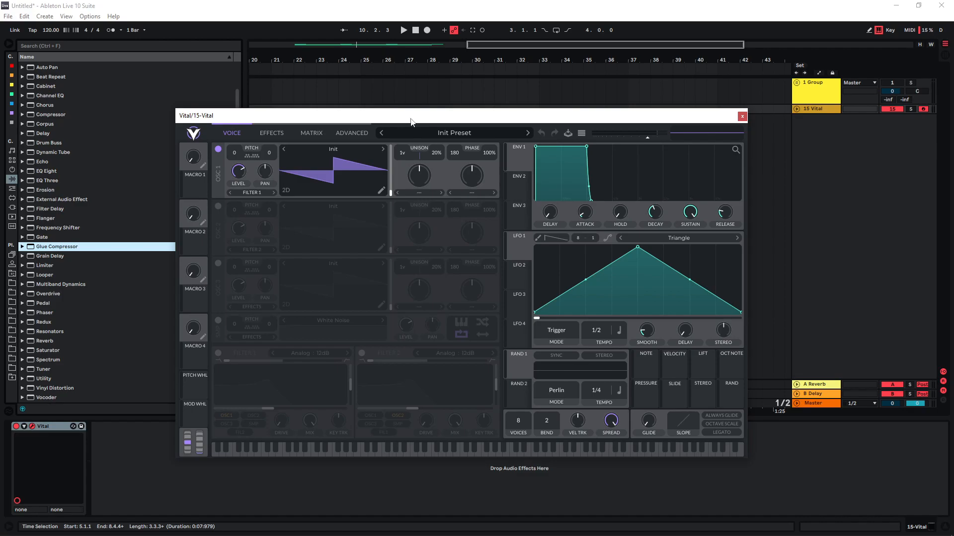
# Load the Flange Sqrowl wavetable from the Glorkglunk folder into oscillator 1 and audition it across its wave frames
pyautogui.click(332, 149)
pyautogui.click(470, 205)
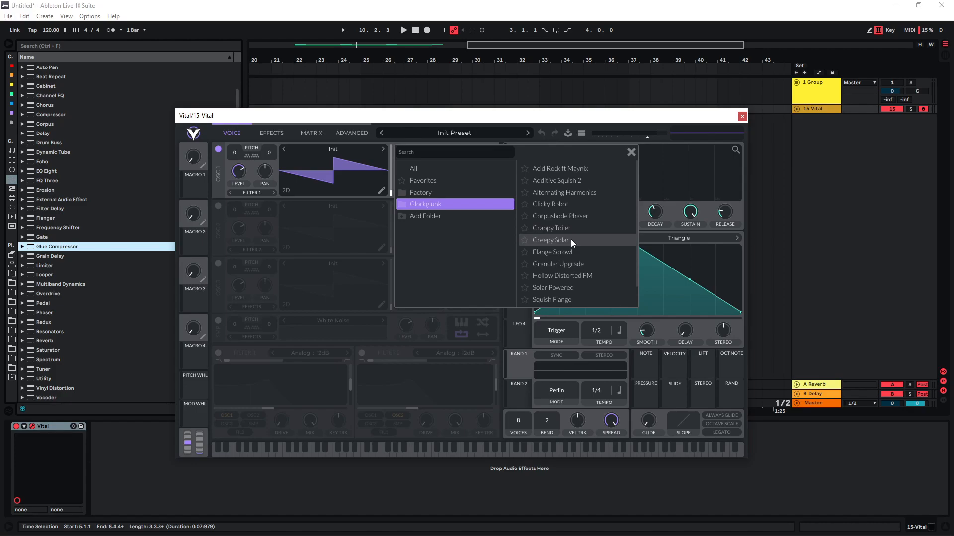
pyautogui.click(578, 252)
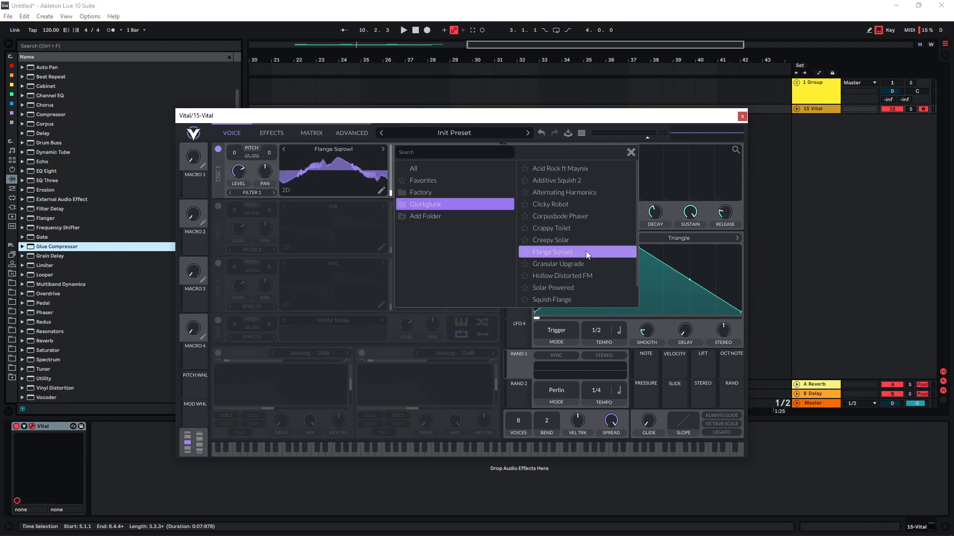
pyautogui.doubleClick(578, 253)
pyautogui.moveTo(389, 193)
pyautogui.mouseDown()
pyautogui.moveTo(386, 151)
pyautogui.moveTo(388, 192)
pyautogui.mouseUp()
pyautogui.press('z')
pyautogui.press('z')
pyautogui.press('a')
# Modulate oscillator 1's wave frame with LFO 1 at a slower tempo and transpose the oscillator to -33
pyautogui.moveTo(516, 248); pyautogui.dragTo(389, 189)
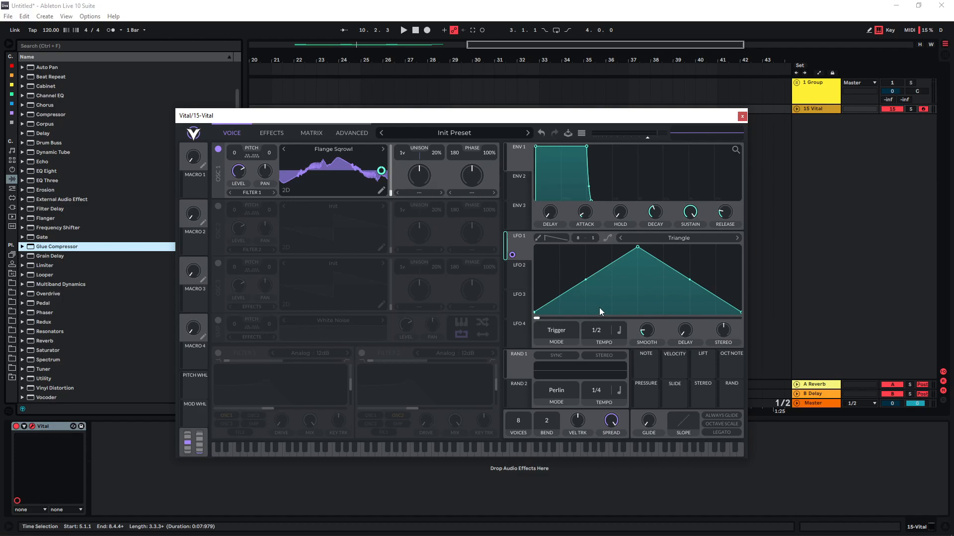
pyautogui.moveTo(601, 330); pyautogui.dragTo(599, 339)
pyautogui.press('a')
pyautogui.press('a')
pyautogui.moveTo(234, 217); pyautogui.dragTo(233, 232)
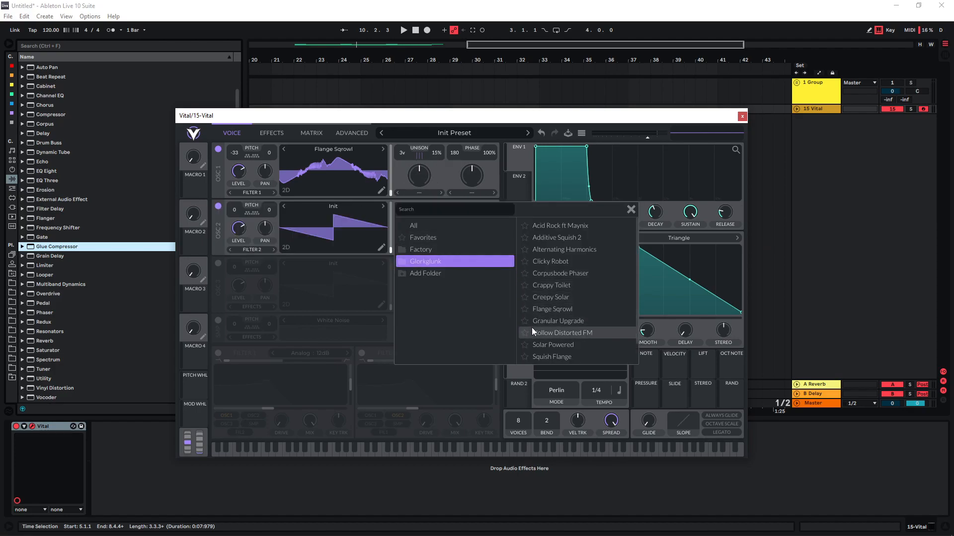
# Load the Granular Upgrade wavetable into oscillator 2, transposed to -20, with its wave frame modulated by a curved, earlier-peaking LFO 2 at 4/1
pyautogui.click(571, 320)
pyautogui.moveTo(390, 248); pyautogui.dragTo(393, 213)
pyautogui.moveTo(519, 279); pyautogui.dragTo(388, 225)
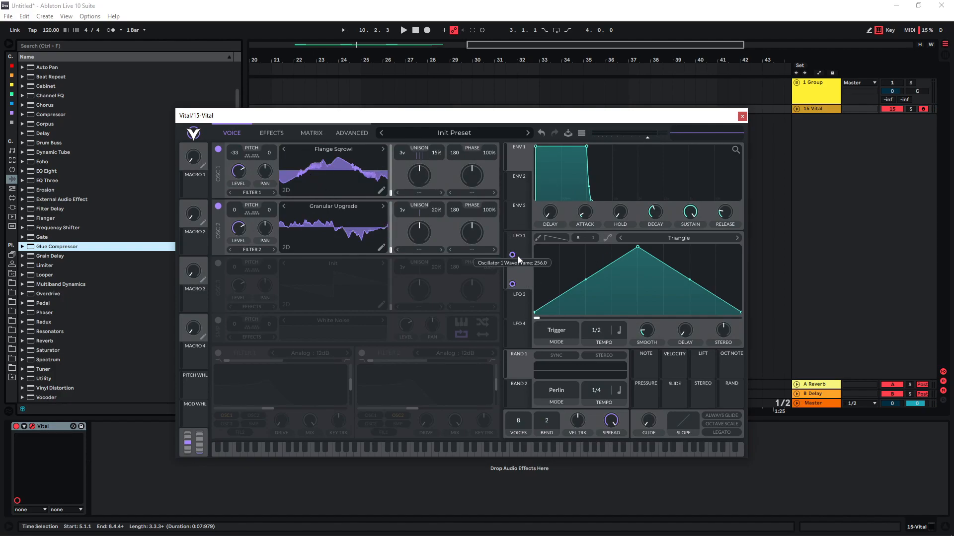
pyautogui.moveTo(637, 248); pyautogui.dragTo(630, 251)
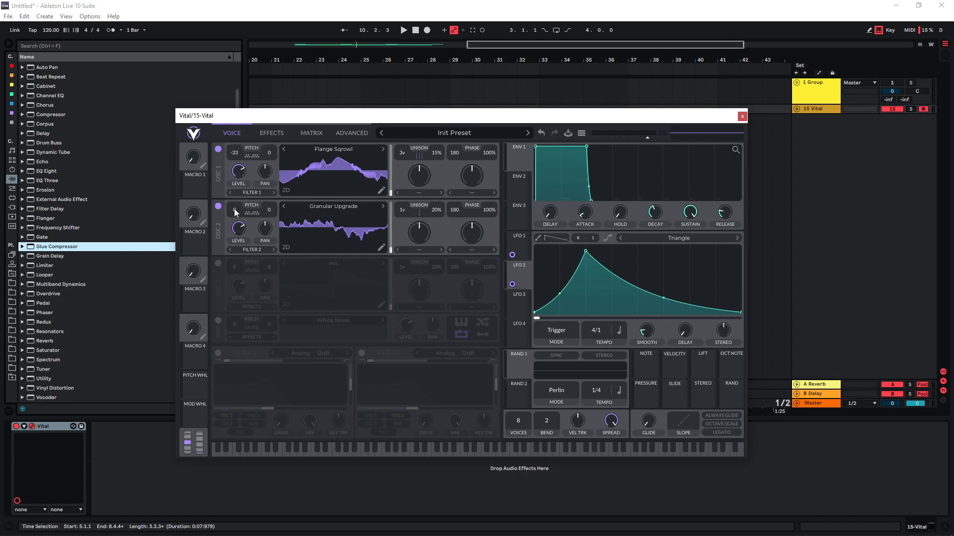
pyautogui.moveTo(234, 209); pyautogui.dragTo(234, 246)
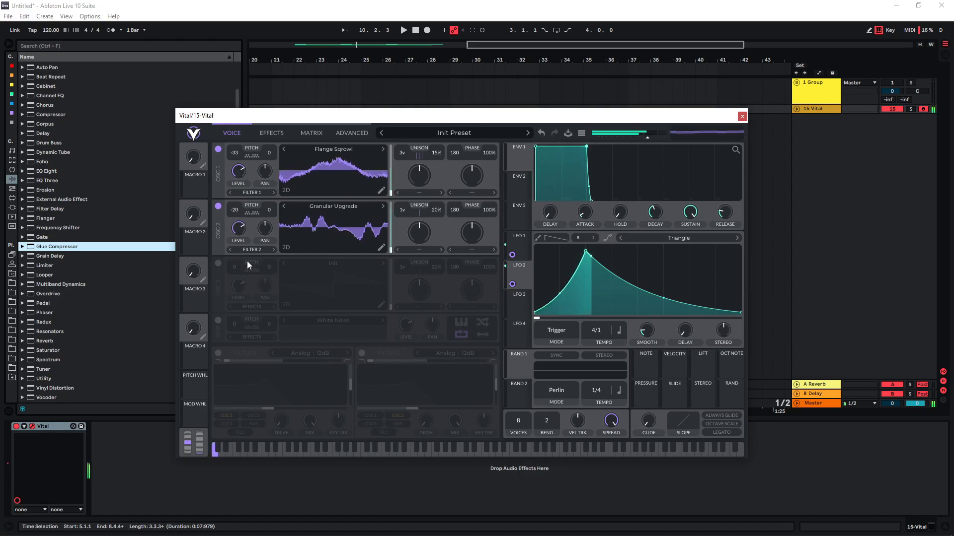
# Enable oscillator 3 with the factory Basic Shapes wavetable and transpose it to 22
pyautogui.click(218, 264)
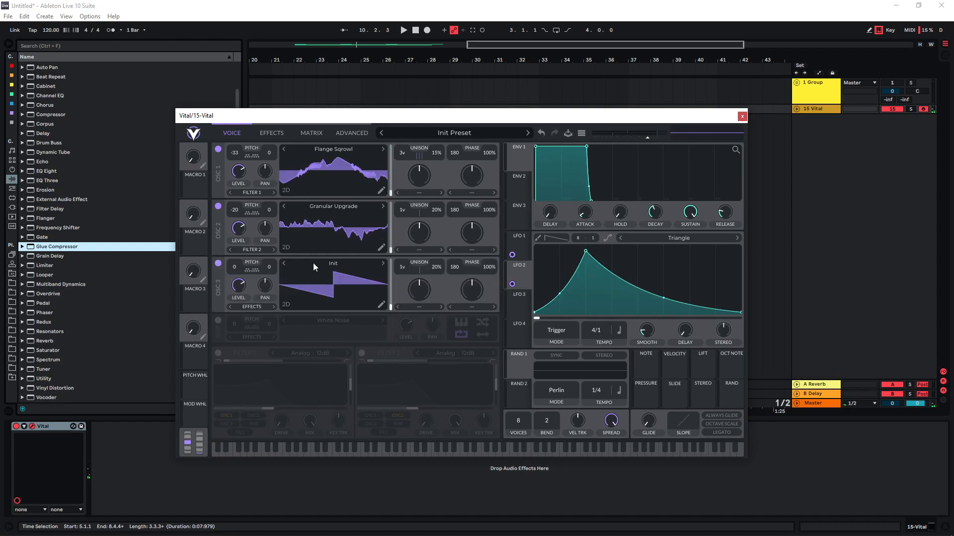
pyautogui.click(330, 263)
pyautogui.click(454, 308)
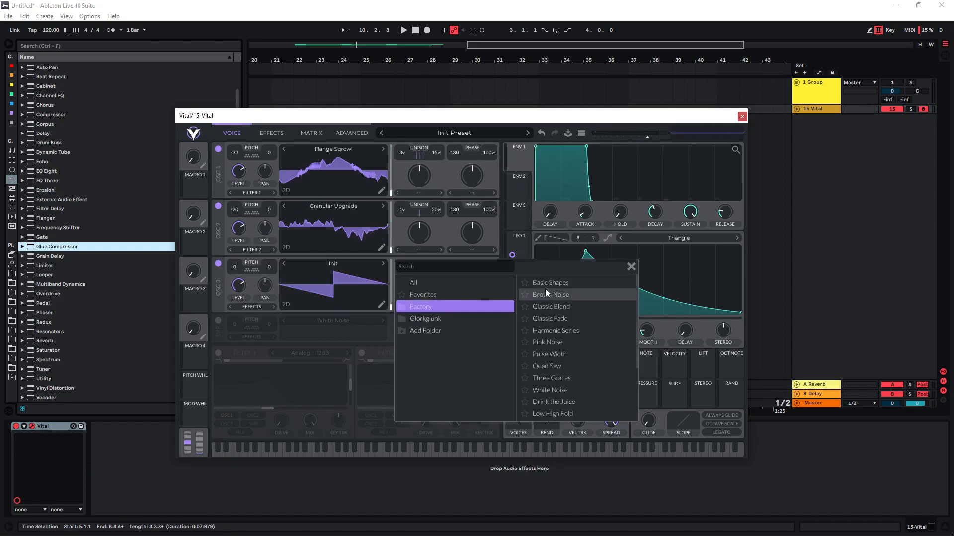
pyautogui.click(553, 285)
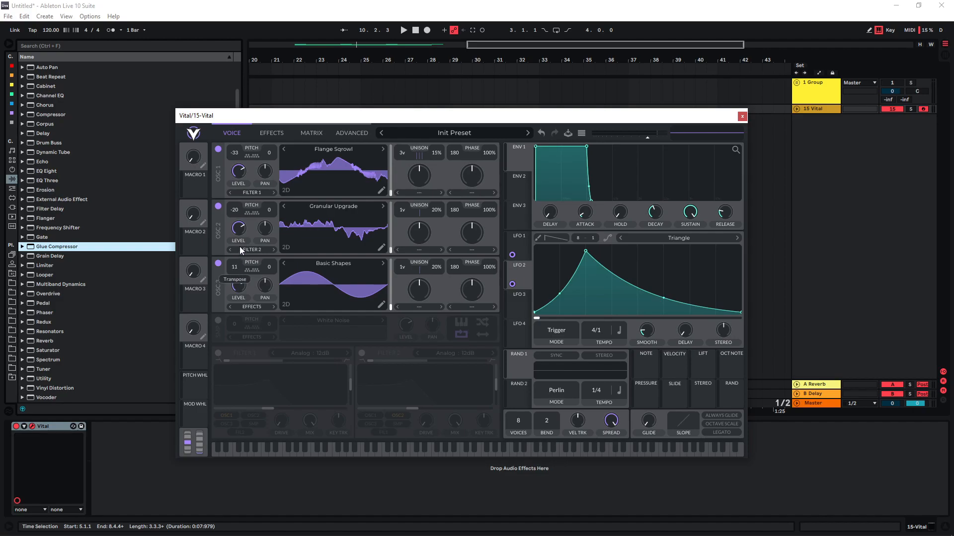
pyautogui.press('a')
pyautogui.moveTo(237, 267)
pyautogui.mouseDown()
pyautogui.moveTo(238, 233)
pyautogui.moveTo(237, 266)
pyautogui.mouseUp()
# Enable Filter 1 for all three oscillators and adjust its resonance and cutoff
pyautogui.click(218, 353)
pyautogui.click(249, 415)
pyautogui.click(230, 424)
pyautogui.moveTo(350, 386); pyautogui.dragTo(350, 405)
pyautogui.moveTo(268, 409); pyautogui.dragTo(277, 409)
# Modulate Filter 1's cutoff with LFO 3 at a 4/1 tempo and play a note to audition it
pyautogui.click(518, 312)
pyautogui.moveTo(518, 315); pyautogui.dragTo(265, 409)
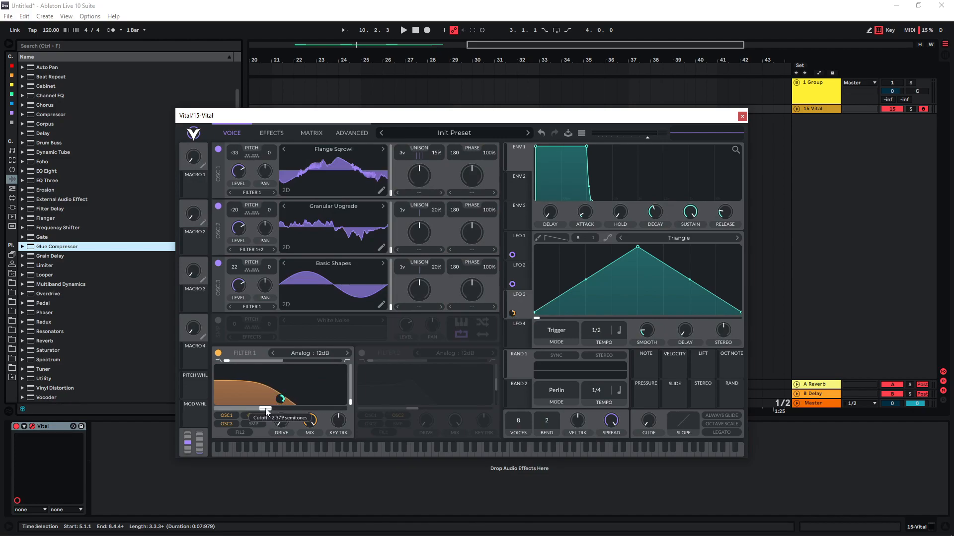
pyautogui.moveTo(596, 331); pyautogui.dragTo(596, 354)
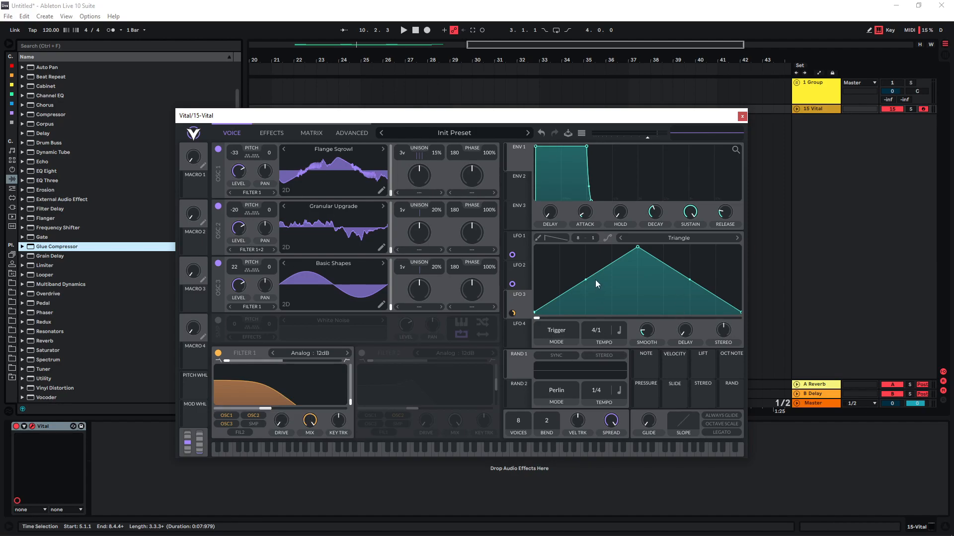
pyautogui.press('s')
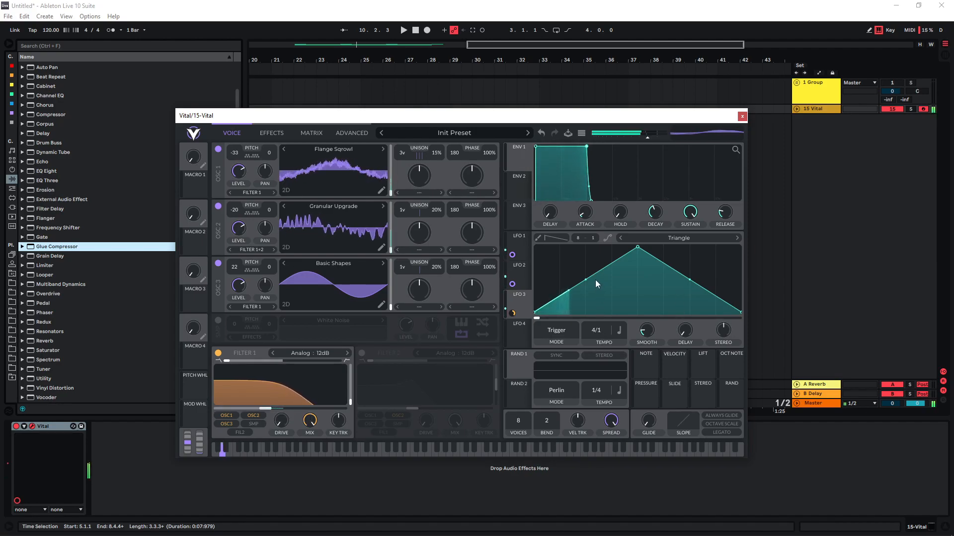
pyautogui.moveTo(271, 409)
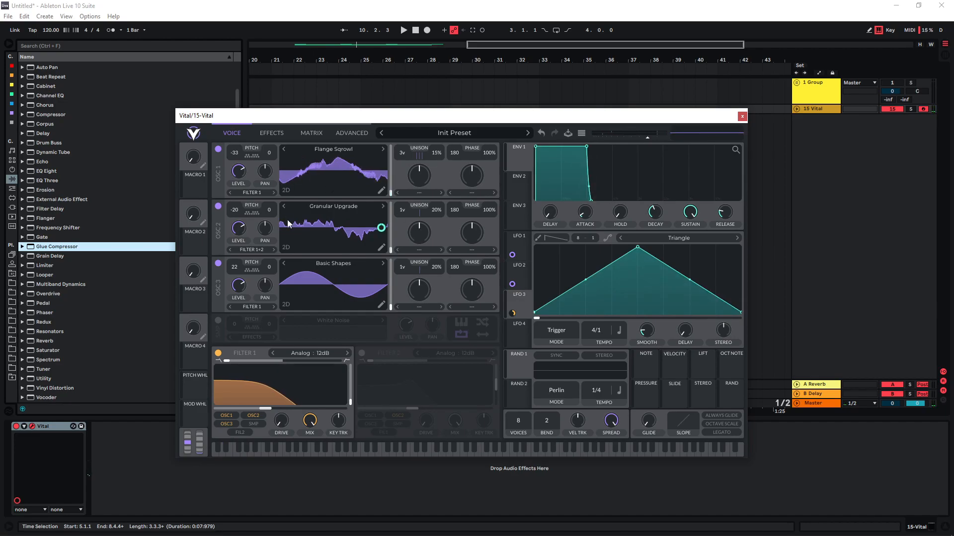
# Enable the Chorus, Flanger and Phaser effects and place Flanger and Phaser directly after Chorus in the chain
pyautogui.click(272, 133)
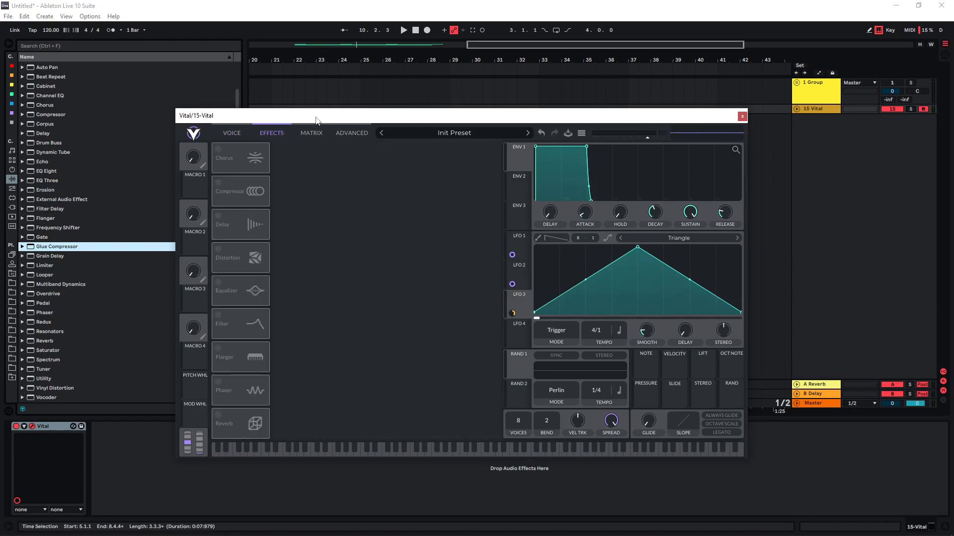
pyautogui.click(219, 152)
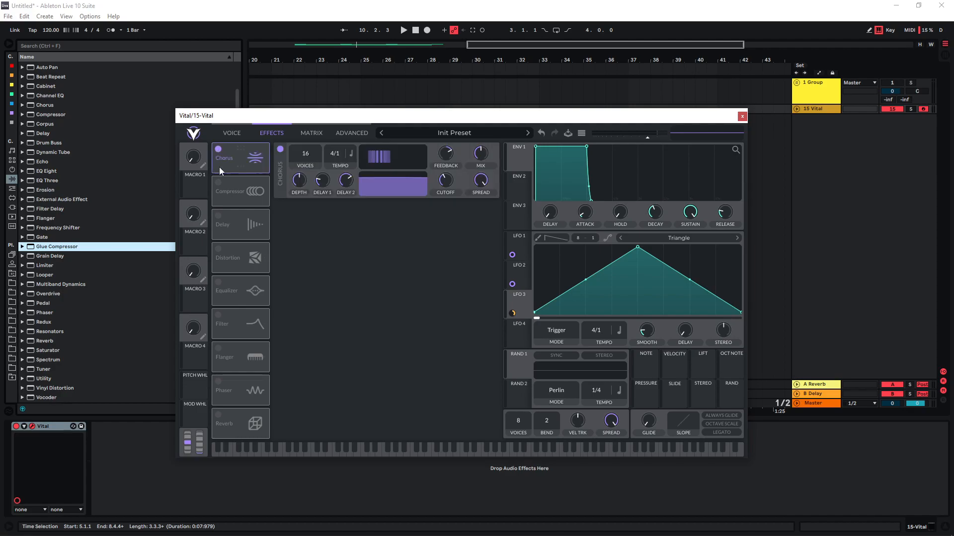
pyautogui.click(218, 349)
pyautogui.click(218, 382)
pyautogui.moveTo(235, 355); pyautogui.dragTo(233, 202)
pyautogui.moveTo(238, 386); pyautogui.dragTo(238, 234)
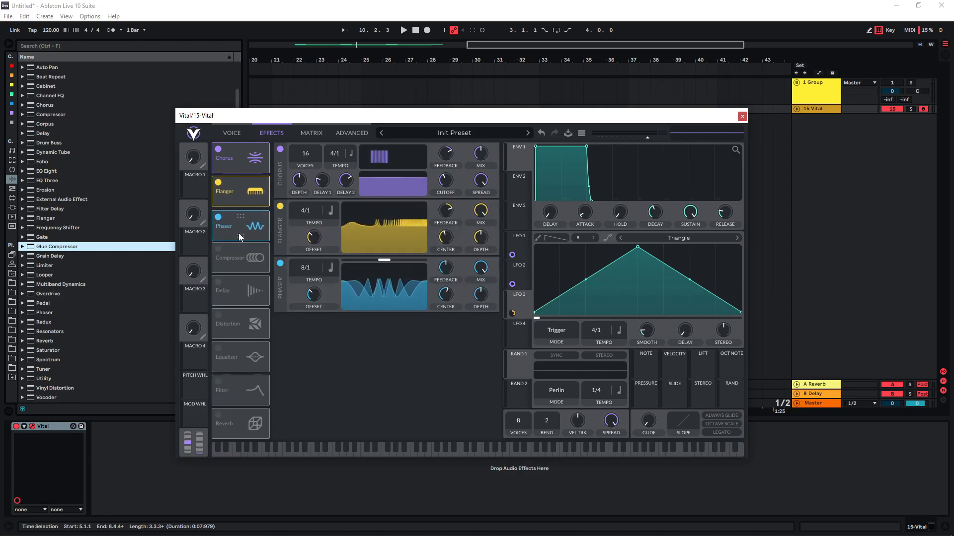
# Lower the mix of the phaser, flanger and chorus, setting the chorus mix to about 18%, and audition the result
pyautogui.moveTo(480, 262); pyautogui.dragTo(474, 305)
pyautogui.moveTo(481, 158)
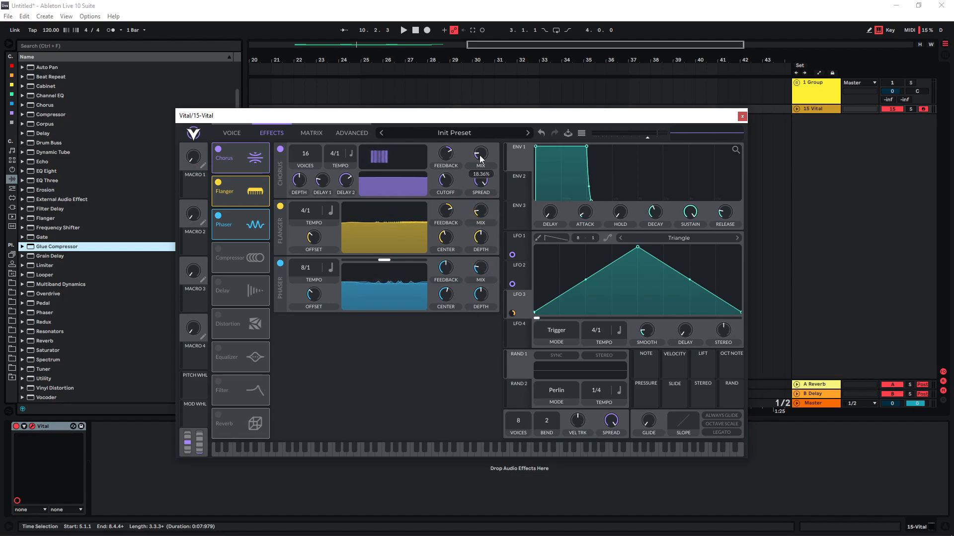
pyautogui.press('s')
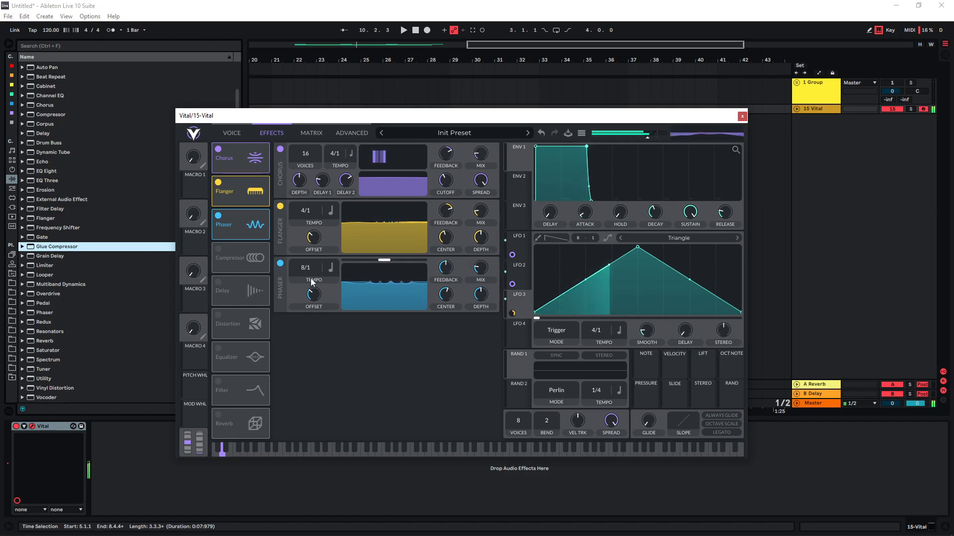
# Add a Ping Pong delay with the first tempo at 1/4 and a mix of about 66%, and audition it
pyautogui.click(218, 283)
pyautogui.click(323, 353)
pyautogui.click(312, 383)
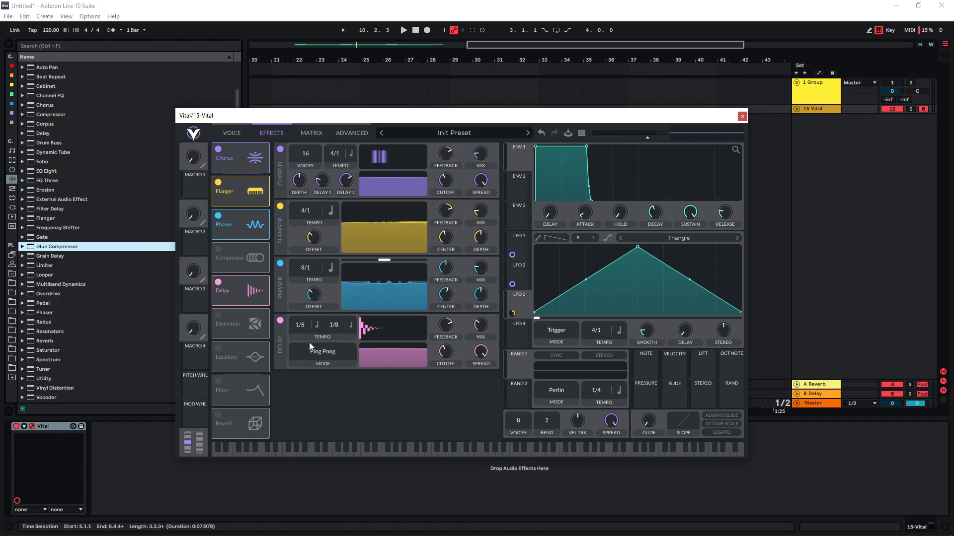
pyautogui.moveTo(302, 323); pyautogui.dragTo(303, 332)
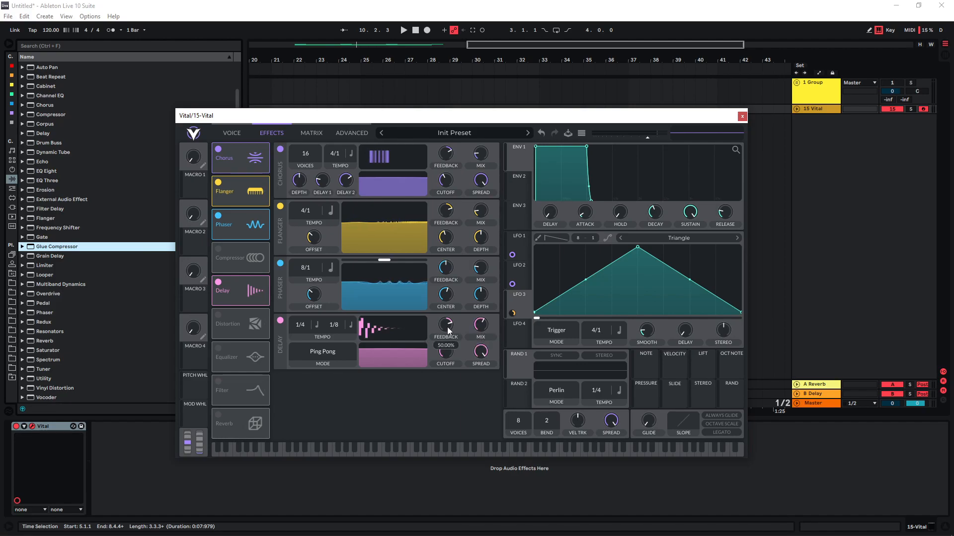
pyautogui.scroll(5, 479, 327)
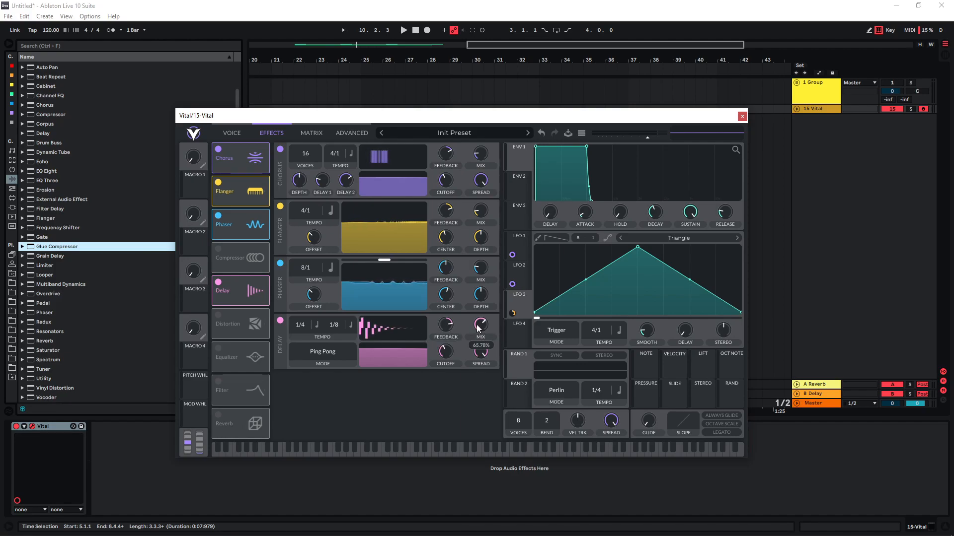
pyautogui.press('s')
# Enable the multiband Compressor and the Filter effect, raising the filter's cutoff
pyautogui.click(228, 262)
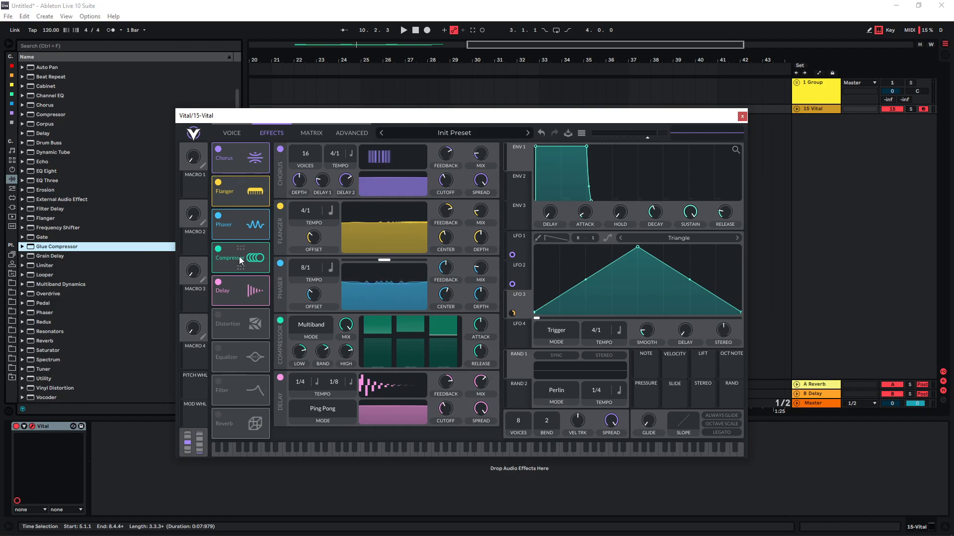
pyautogui.press('a')
pyautogui.click(218, 382)
pyautogui.moveTo(452, 437); pyautogui.dragTo(478, 440)
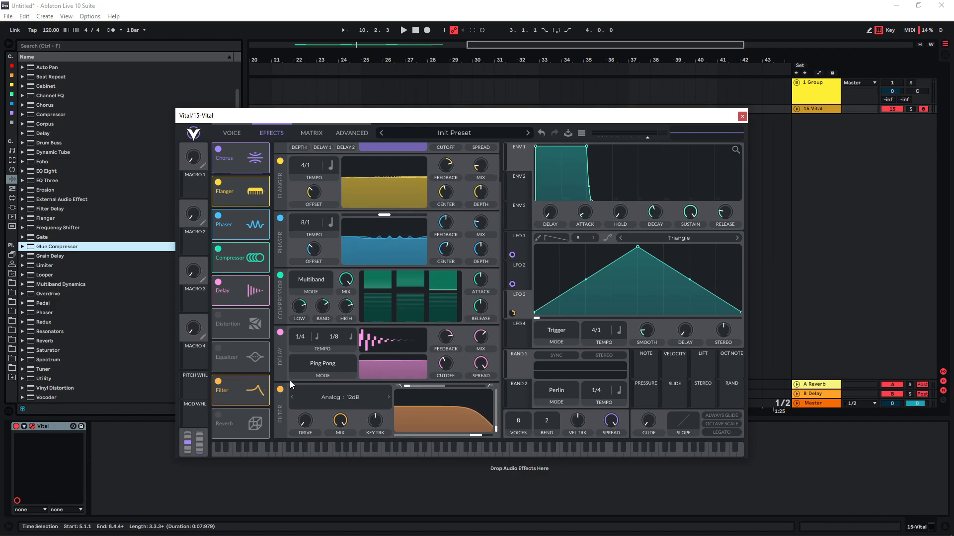
# Enable Reverb with a higher mix, a decay time of about 5 seconds and reduced highs, and audition it
pyautogui.click(218, 414)
pyautogui.scroll(-3, 420, 339)
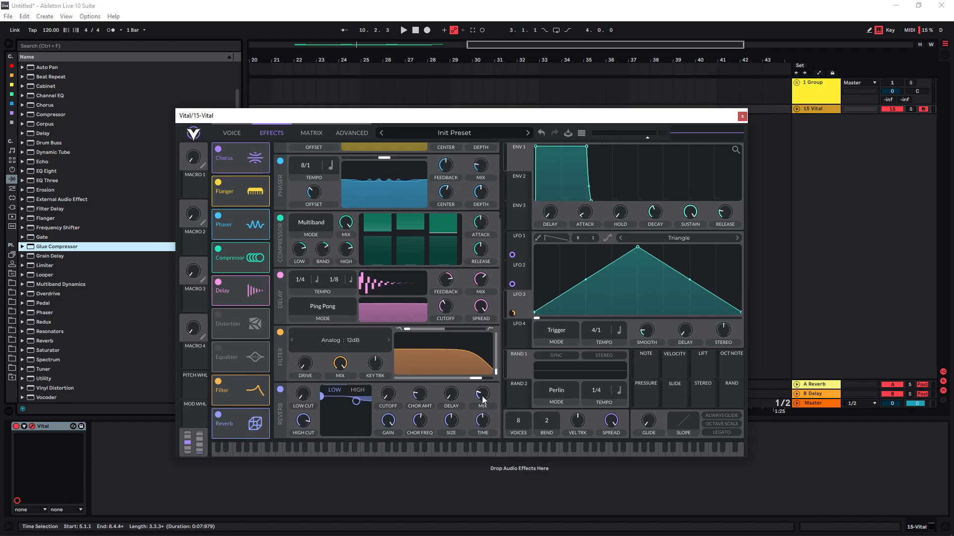
pyautogui.moveTo(484, 398); pyautogui.dragTo(483, 382)
pyautogui.moveTo(484, 424); pyautogui.dragTo(484, 415)
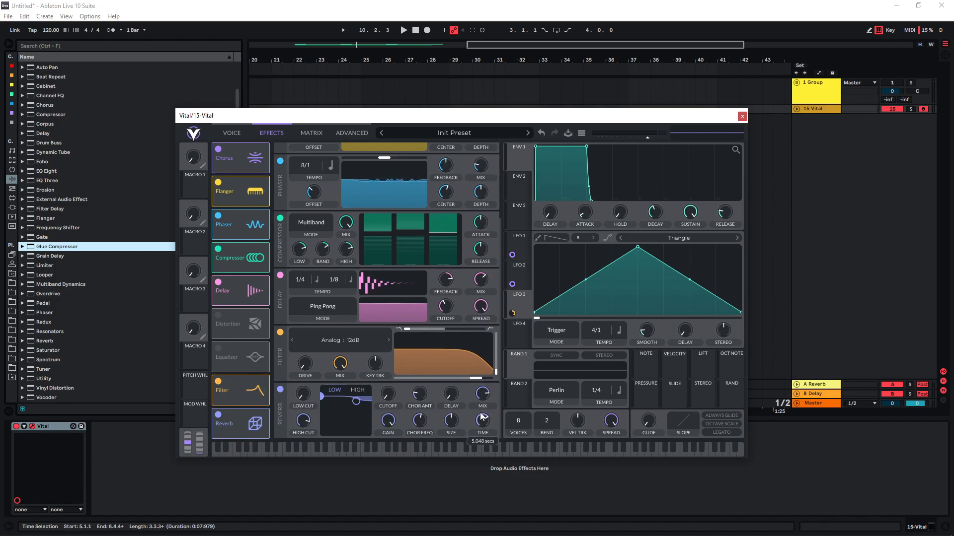
pyautogui.moveTo(355, 402); pyautogui.dragTo(359, 422)
pyautogui.press('a')
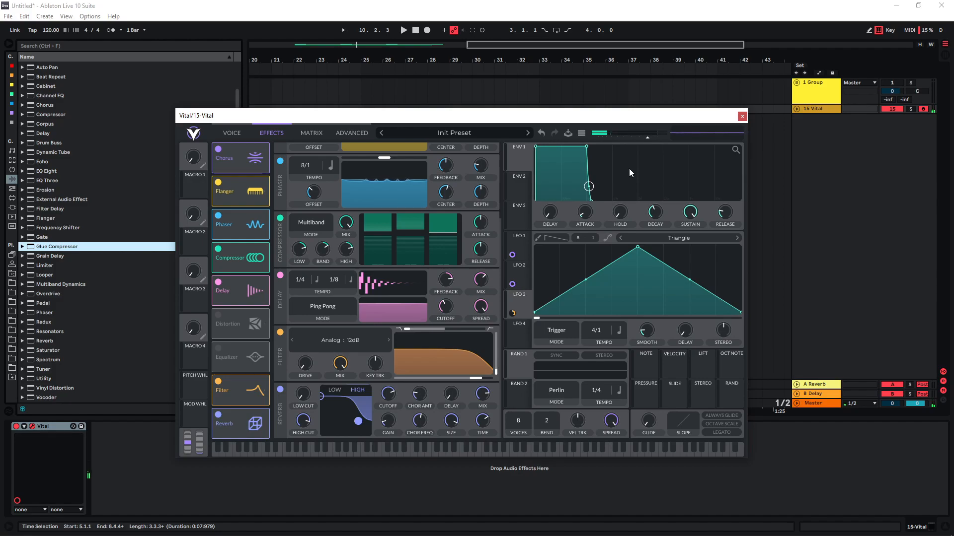
pyautogui.click(231, 132)
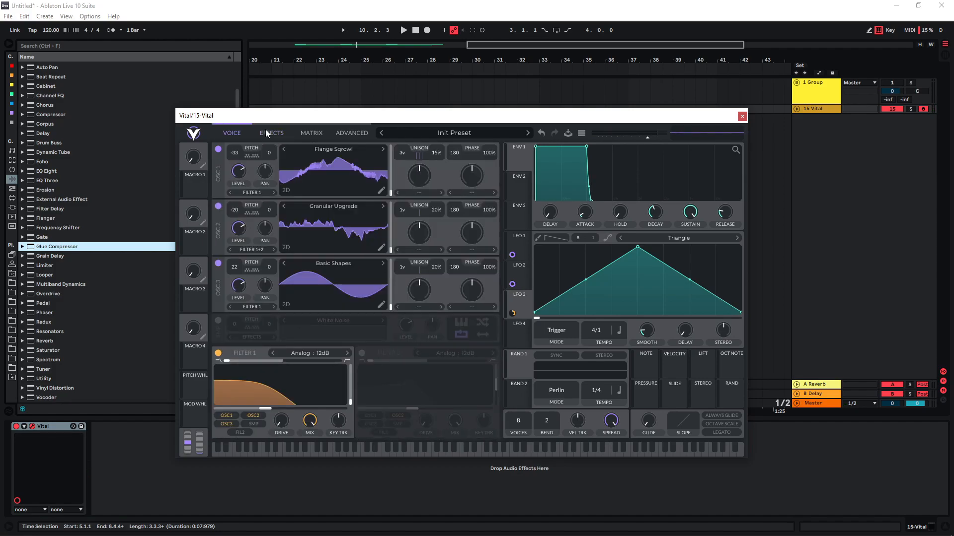
pyautogui.click(268, 133)
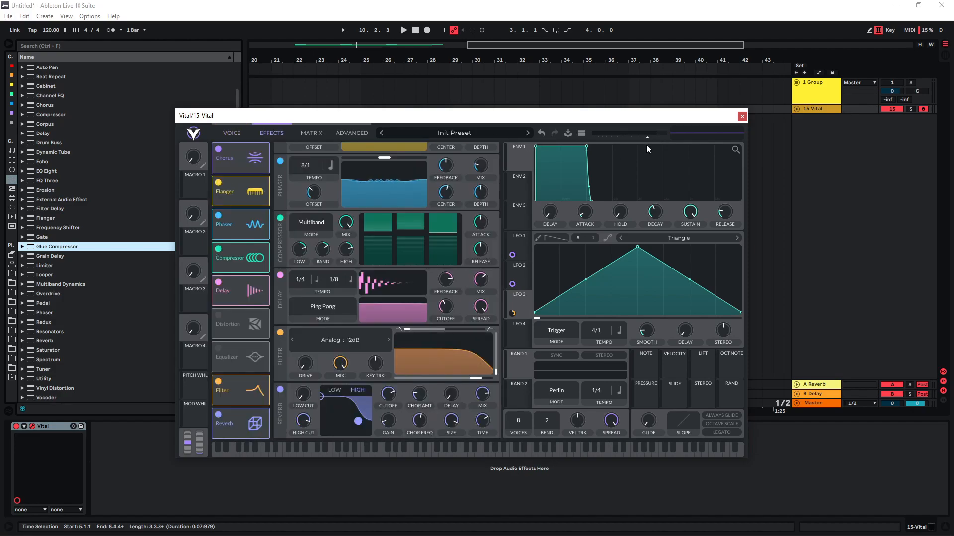
# Add EQ Eight, Glue Compressor, Utility and Limiter to the Vital track's device chain
pyautogui.moveTo(234, 116); pyautogui.dragTo(253, 100)
pyautogui.doubleClick(50, 172)
pyautogui.doubleClick(103, 246)
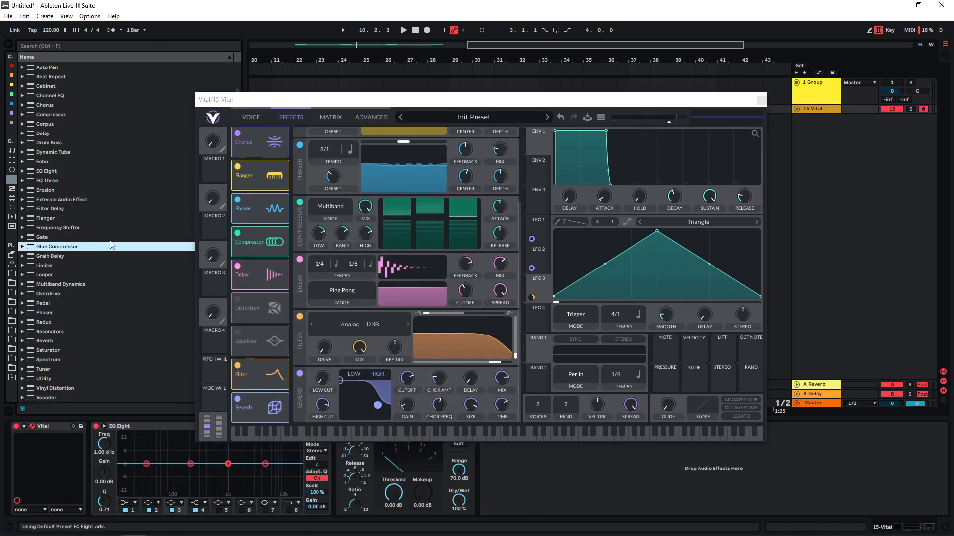
pyautogui.doubleClick(44, 267)
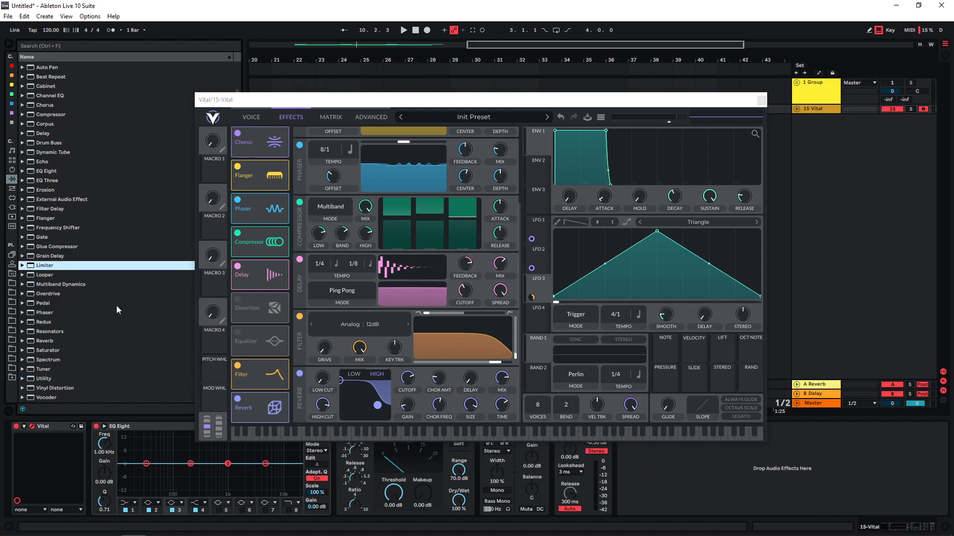
# Turn on Bass Mono in Utility with its frequency set to 189 Hz
pyautogui.moveTo(576, 99); pyautogui.dragTo(574, 50)
pyautogui.click(493, 502)
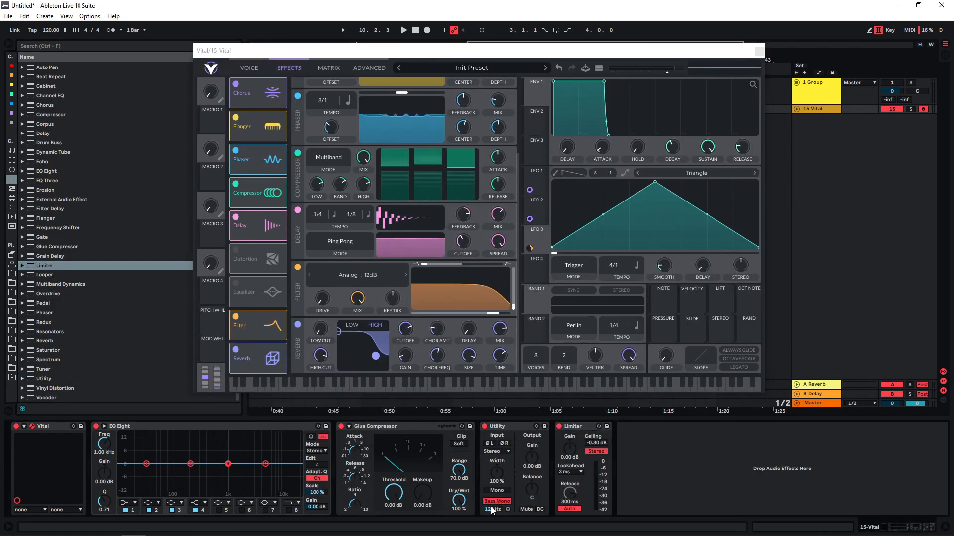
pyautogui.moveTo(493, 509); pyautogui.dragTo(492, 511)
# Enable soft clipping on the Glue Compressor and set its threshold to -13.0 dB while playing a note
pyautogui.click(458, 444)
pyautogui.press('a')
pyautogui.moveTo(393, 493); pyautogui.dragTo(393, 499)
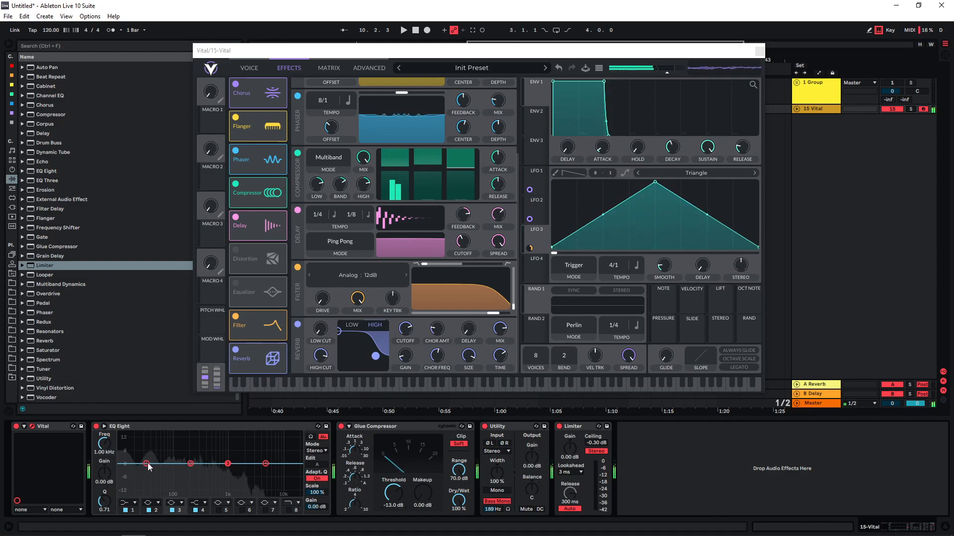
# Cut the low end in EQ Eight, placing band 2 at 43.5 Hz with -6.07 dB gain and a Q of 0.29
pyautogui.click(172, 427)
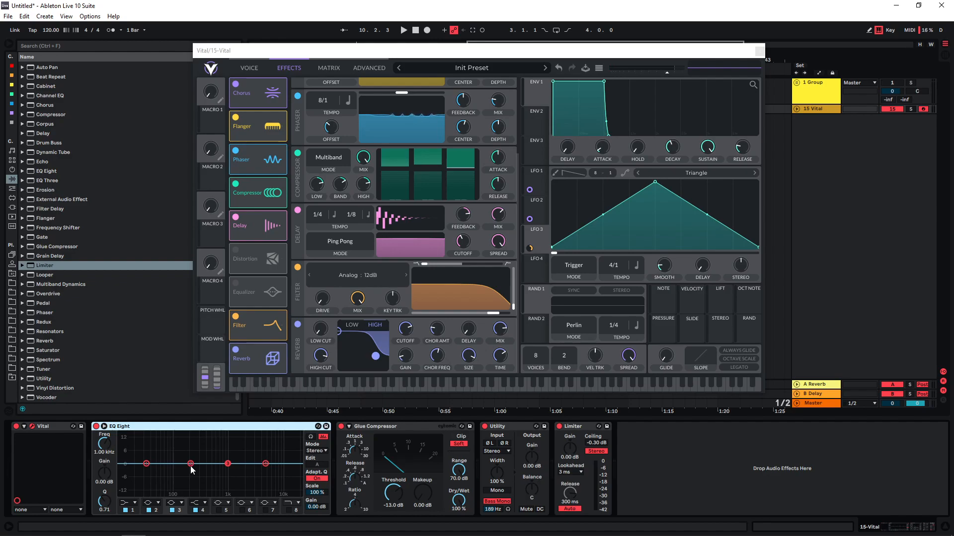
pyautogui.moveTo(190, 465); pyautogui.dragTo(156, 475)
pyautogui.click(156, 475)
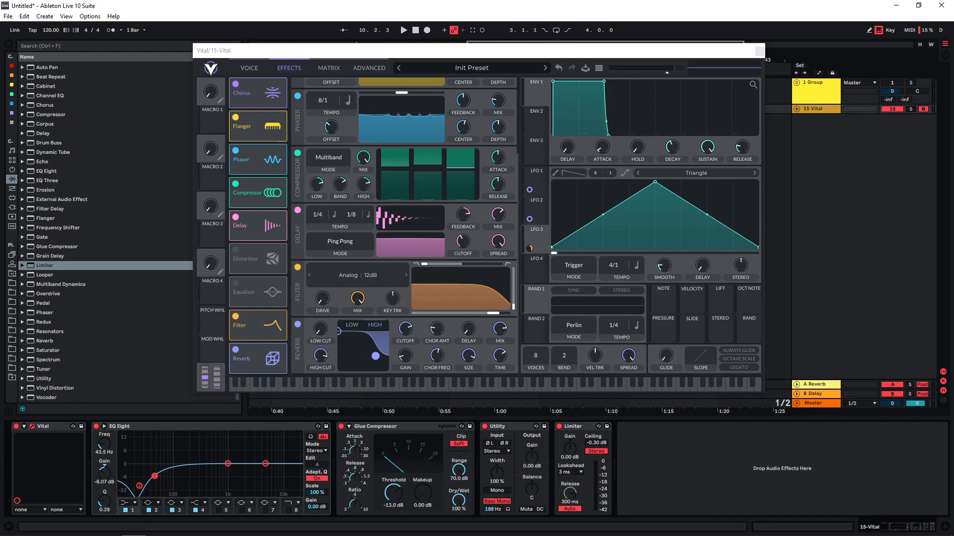
# Set EQ Eight's band 3 to 843 Hz with -0.37 dB gain and play a note to hear the effects chain
pyautogui.moveTo(228, 464); pyautogui.dragTo(224, 465)
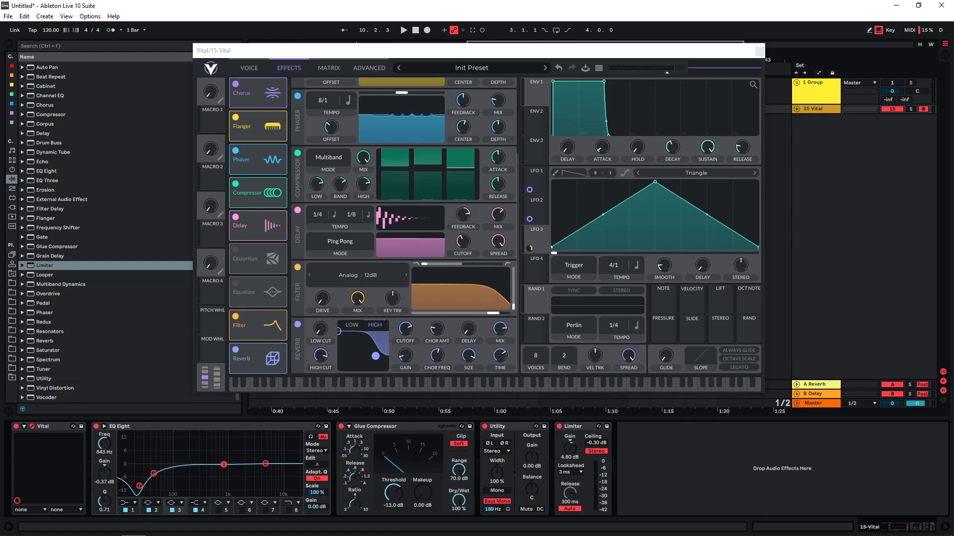
pyautogui.press('a')
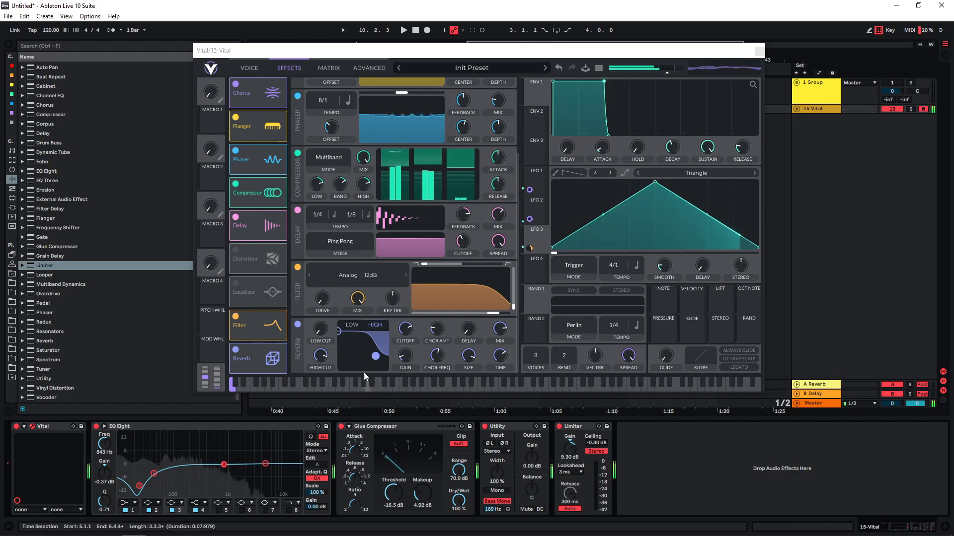
# Enable the White Noise sampler in Vital, set its level to 0 and modulate that level with LFO 4
pyautogui.click(254, 69)
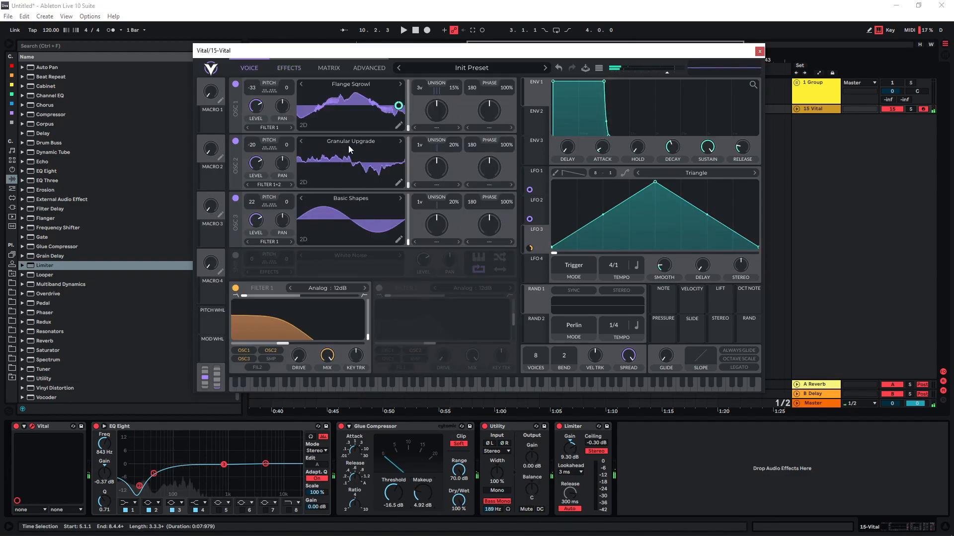
pyautogui.click(235, 256)
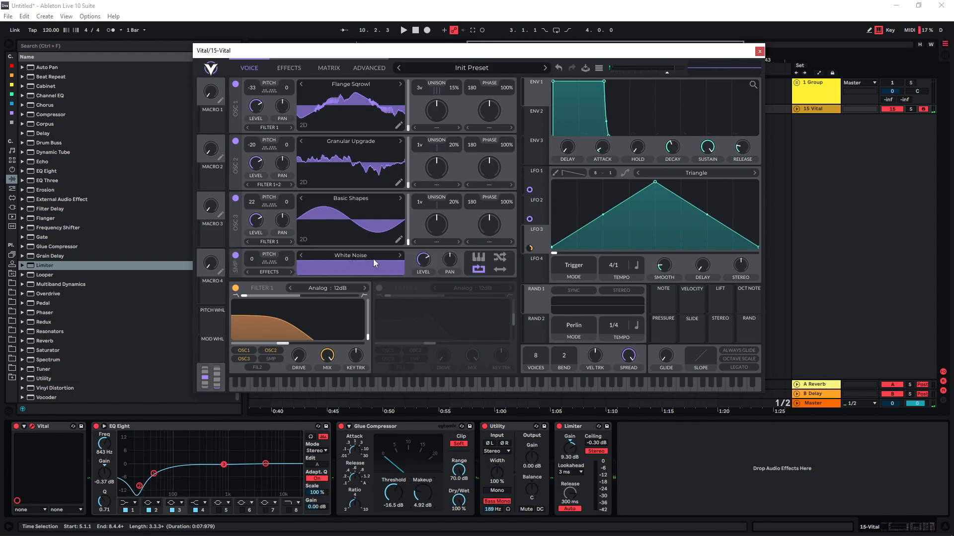
pyautogui.moveTo(536, 267); pyautogui.dragTo(423, 262)
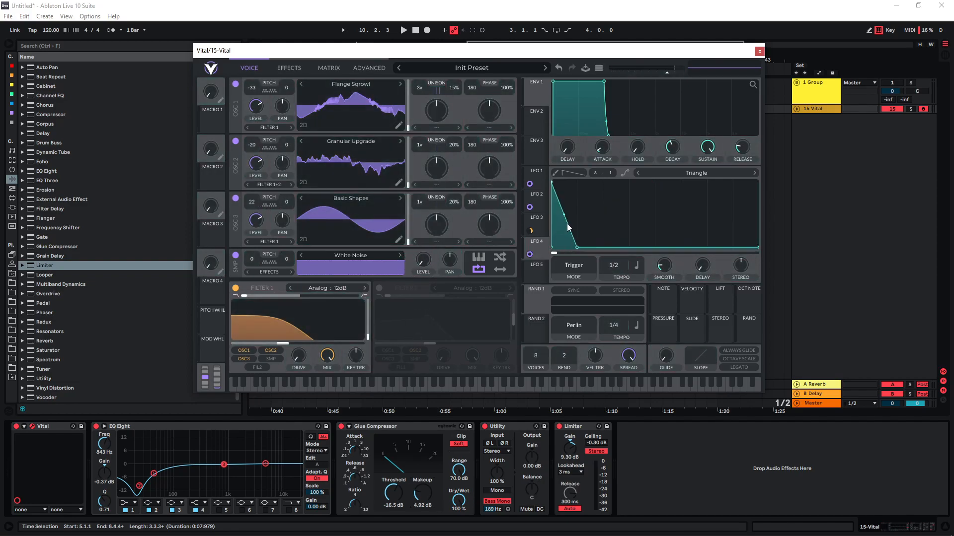
# Reshape LFO 4 into a fast decay at tempo 4/1 and lower its start point to about a quarter height while playing
pyautogui.moveTo(564, 216); pyautogui.dragTo(618, 275)
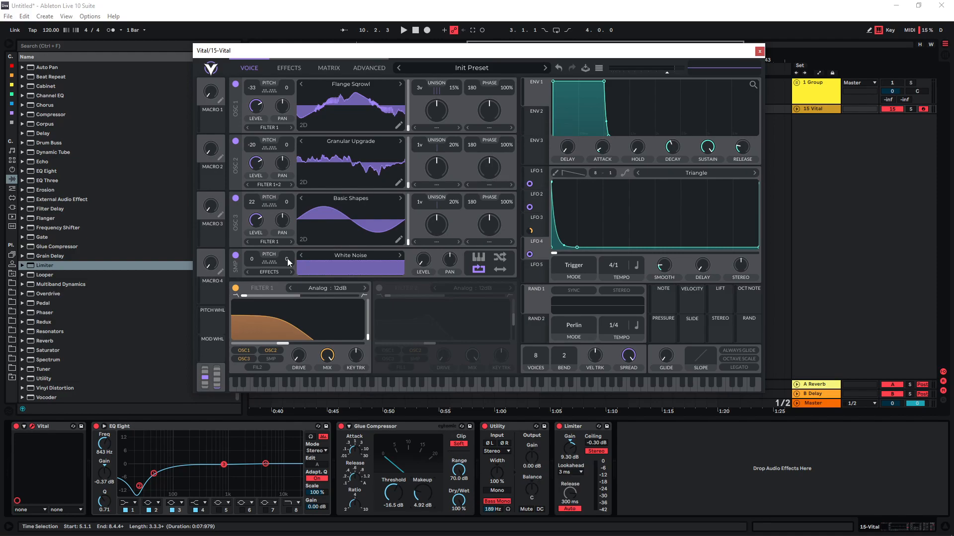
pyautogui.moveTo(552, 182); pyautogui.dragTo(549, 205)
pyautogui.moveTo(553, 209); pyautogui.dragTo(552, 194)
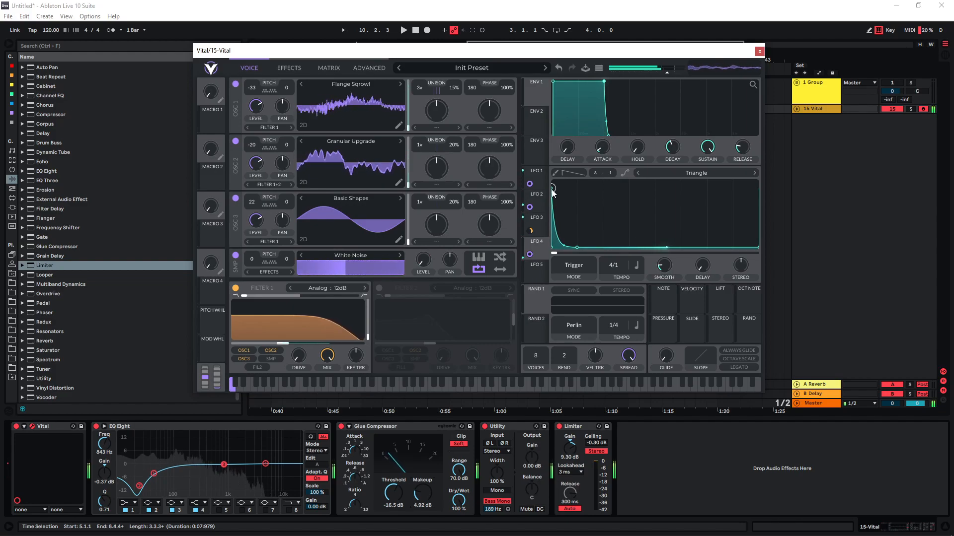
pyautogui.moveTo(552, 191); pyautogui.dragTo(549, 230)
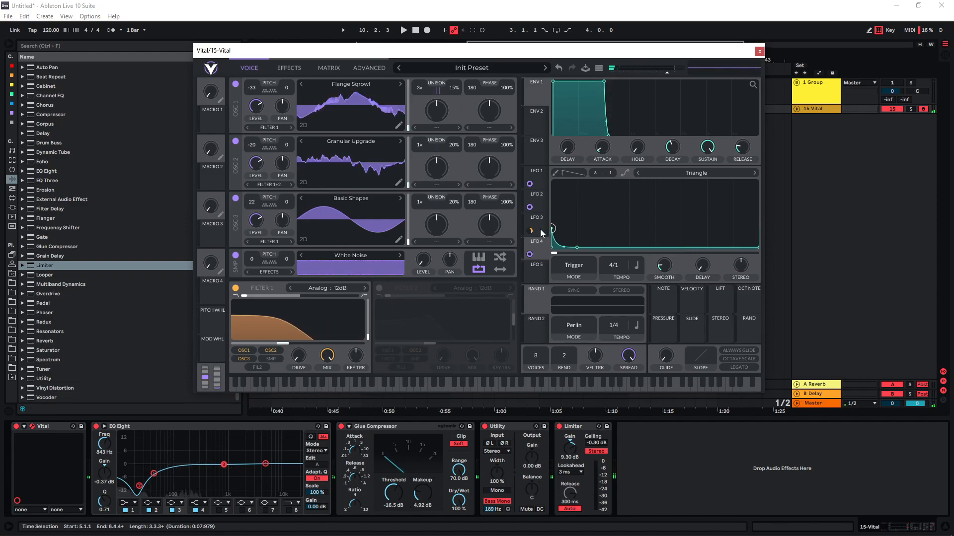
# Load the Waves sample into the sampler and lower LFO 4's start point a little further to soften its attack
pyautogui.click(353, 256)
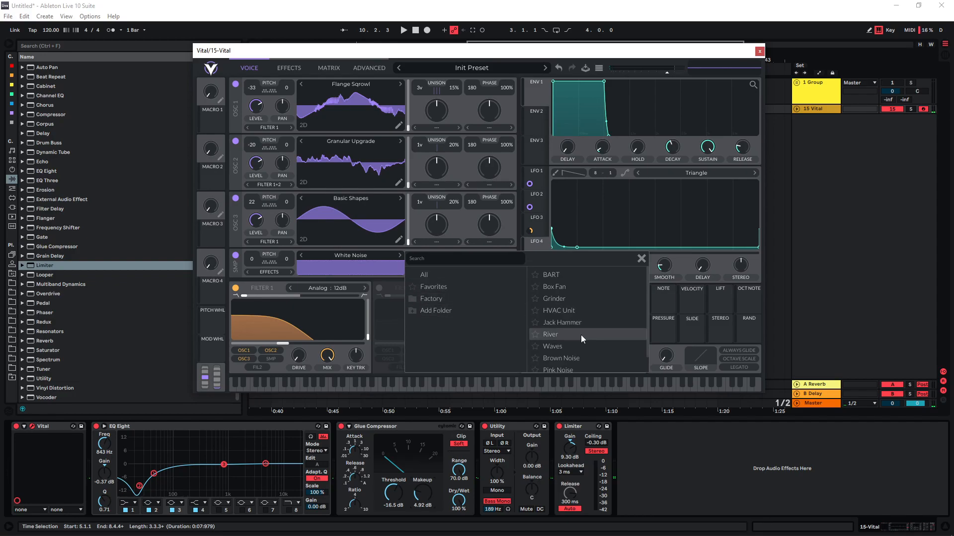
pyautogui.click(572, 347)
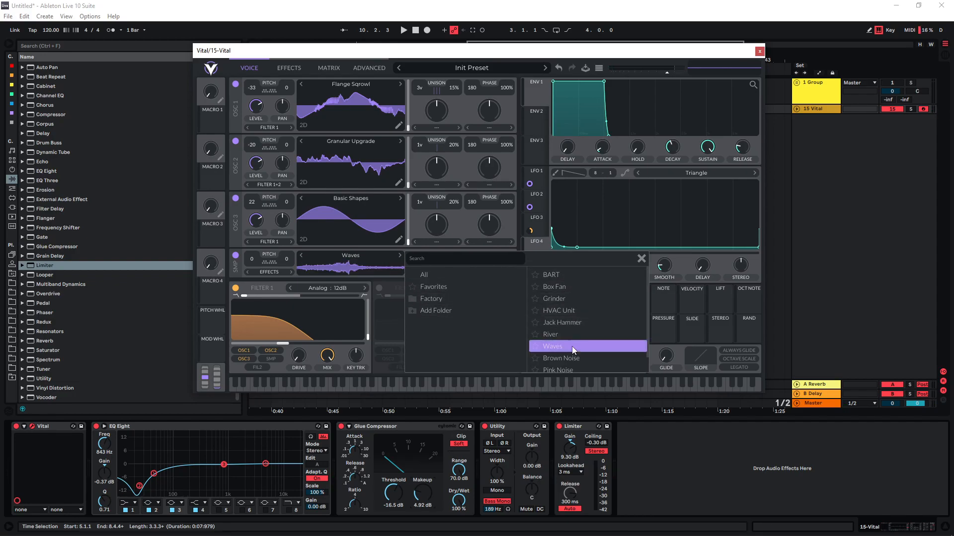
pyautogui.click(365, 273)
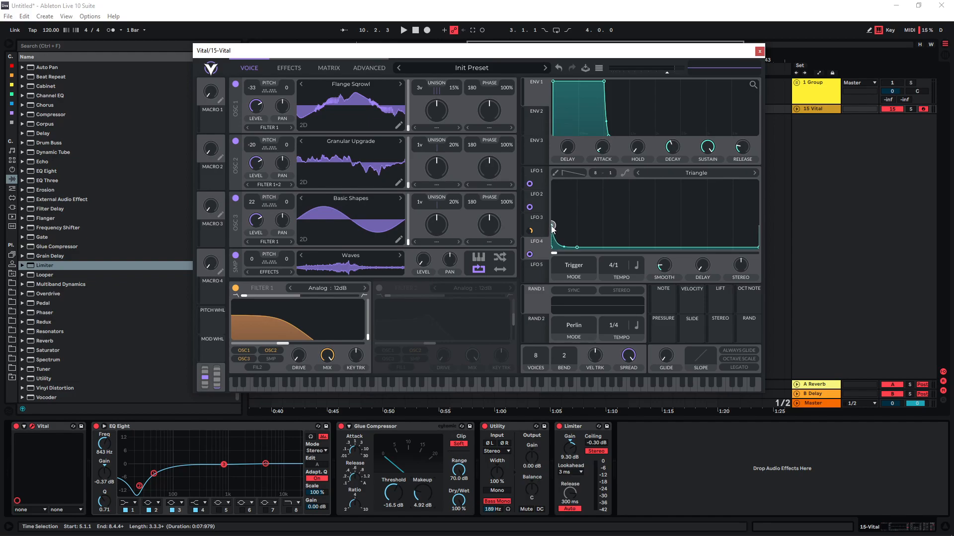
pyautogui.moveTo(551, 227); pyautogui.dragTo(552, 238)
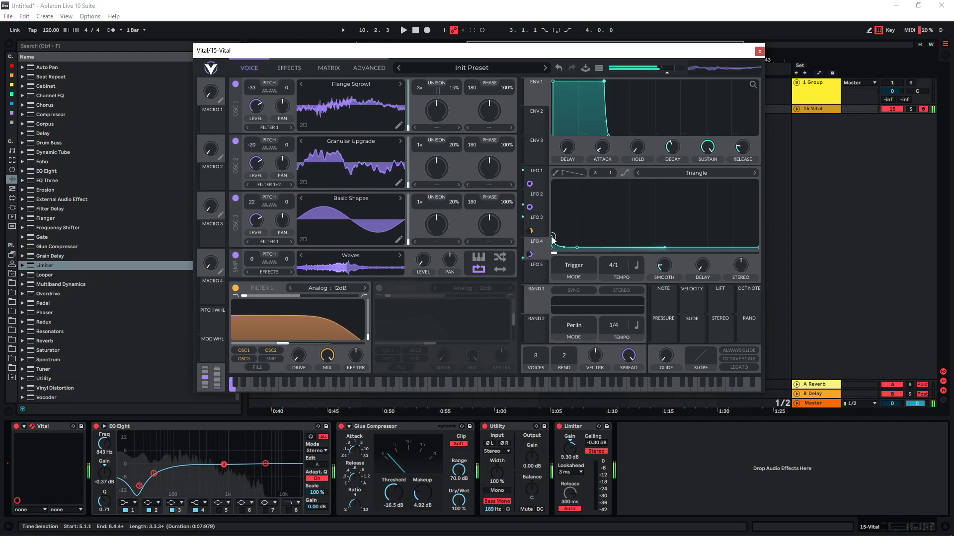
# Lower the cutoff of the filter effect slightly and return to the oscillator view
pyautogui.click(289, 68)
pyautogui.moveTo(491, 314); pyautogui.dragTo(488, 313)
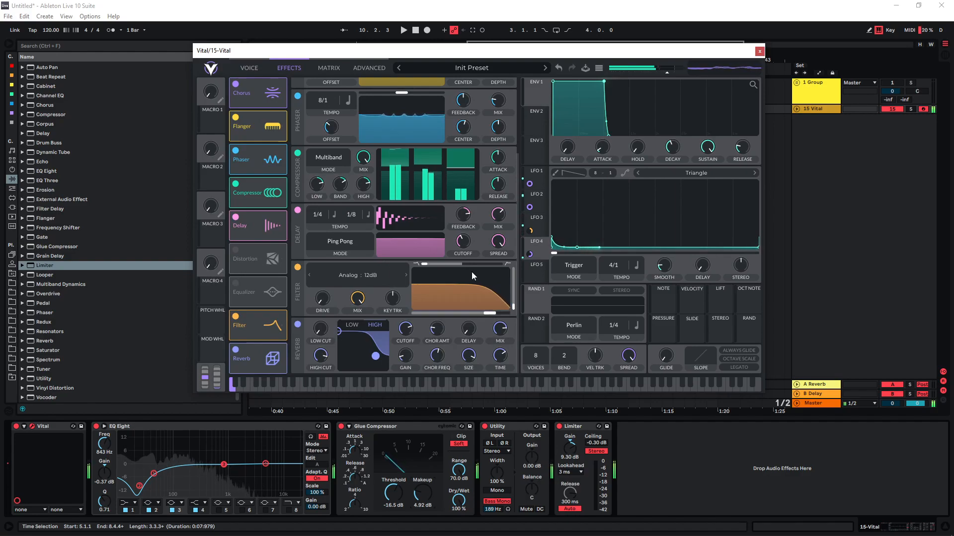
pyautogui.click(249, 68)
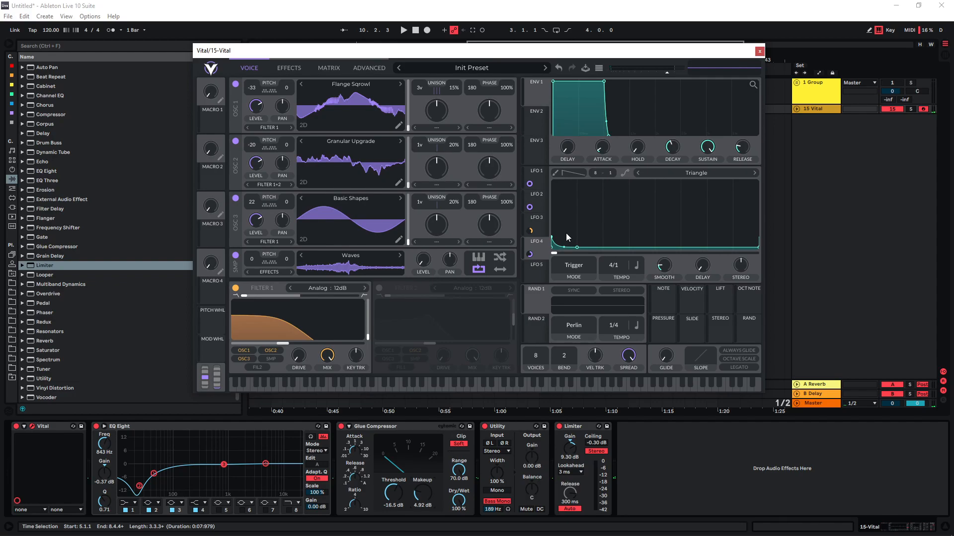
# Route LFO 5 to Voice Transpose with a very small amount and shape it as a curved triangle peaking past the midpoint
pyautogui.click(329, 68)
pyautogui.click(275, 155)
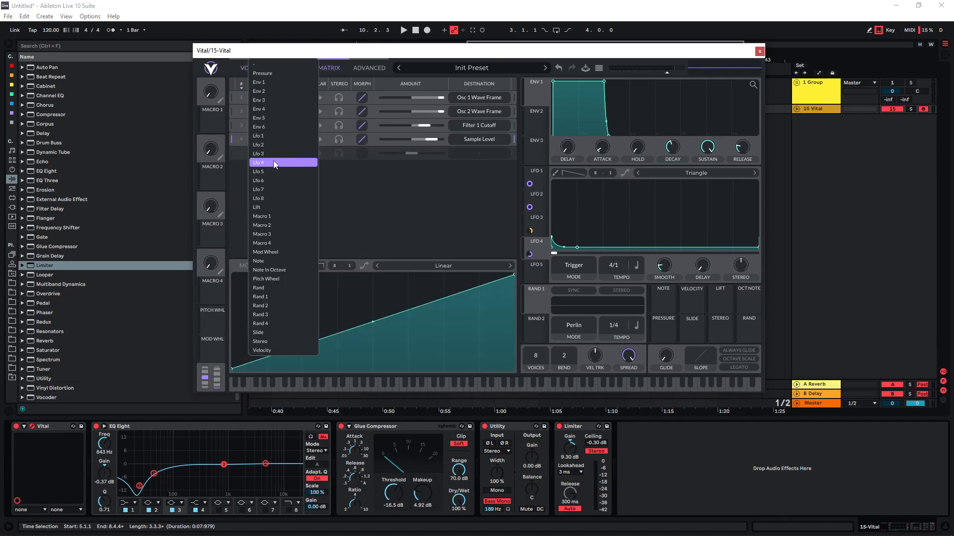
pyautogui.click(274, 163)
pyautogui.click(479, 153)
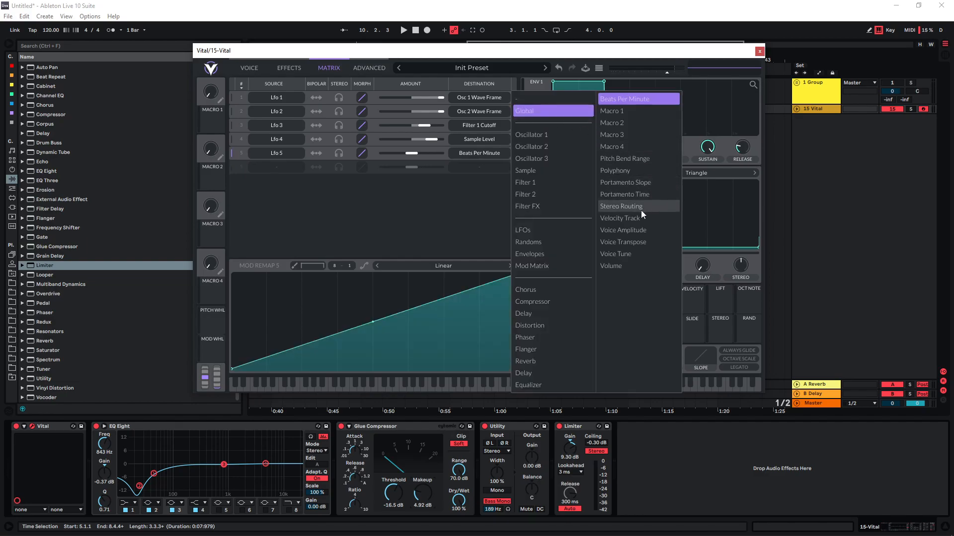
pyautogui.click(623, 242)
pyautogui.click(537, 256)
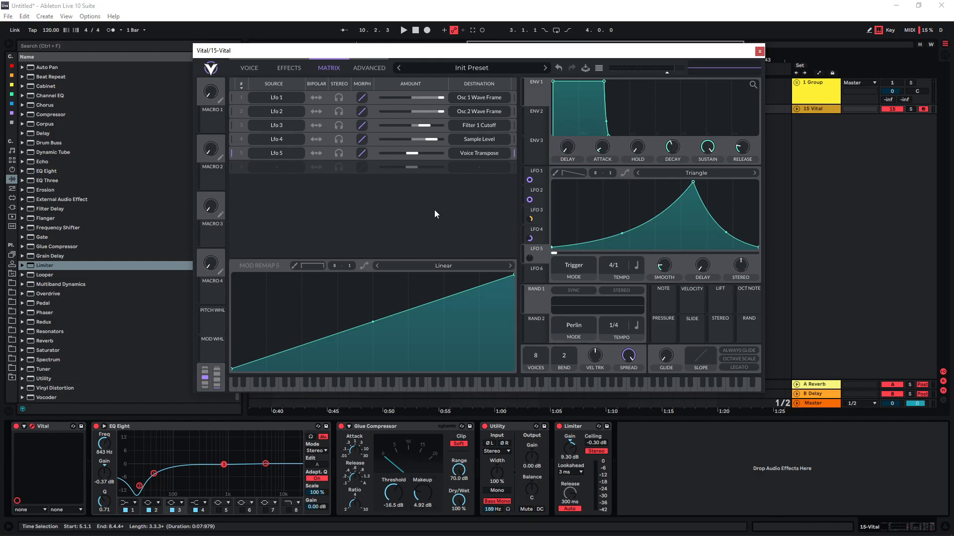
# Play notes in different octaves to audition the patch, watching the oscillator wavetables and filter move
pyautogui.press('a')
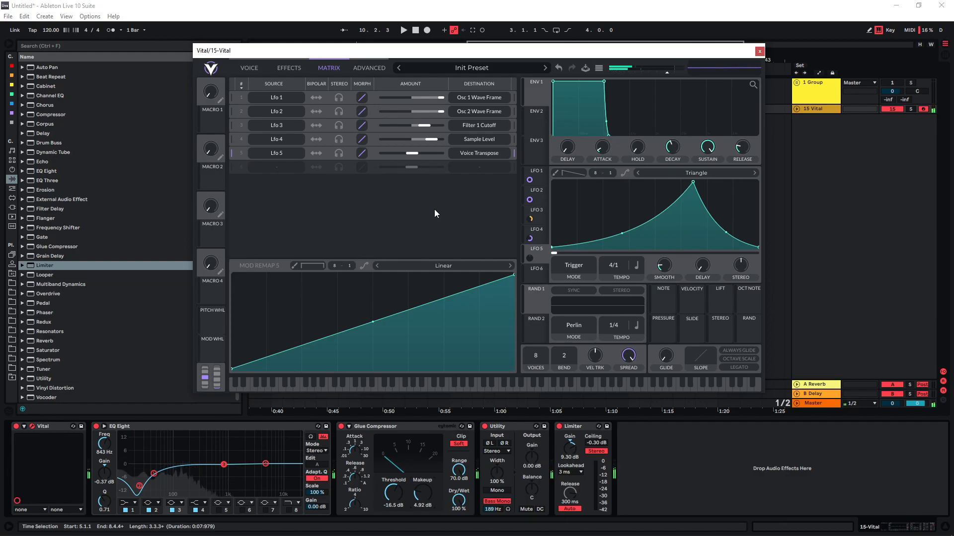
pyautogui.press('z')
pyautogui.press('a')
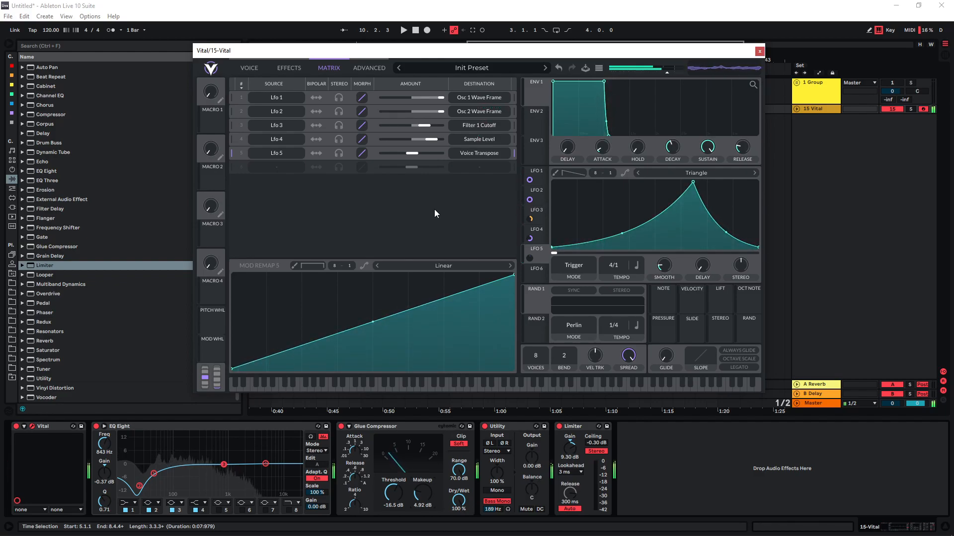
pyautogui.click(254, 69)
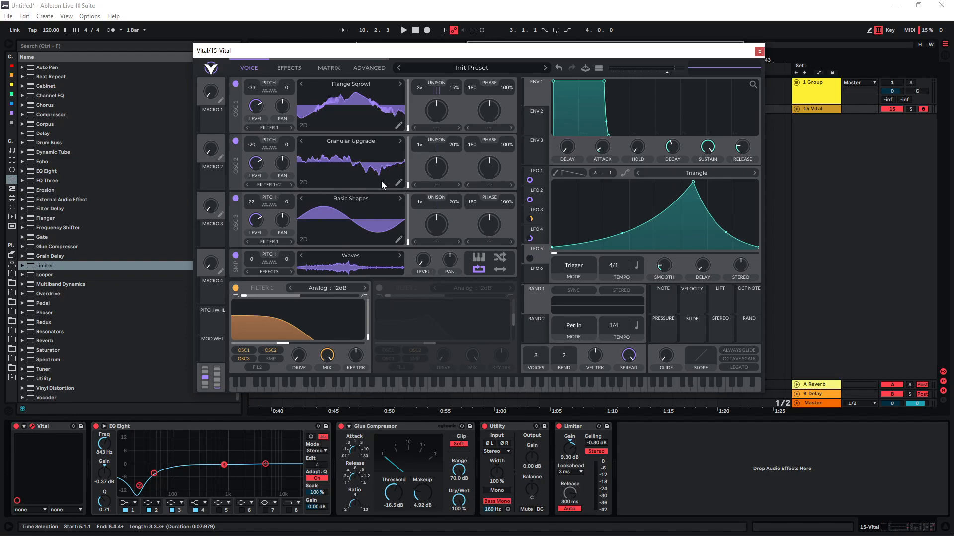
pyautogui.press('z')
pyautogui.press('a')
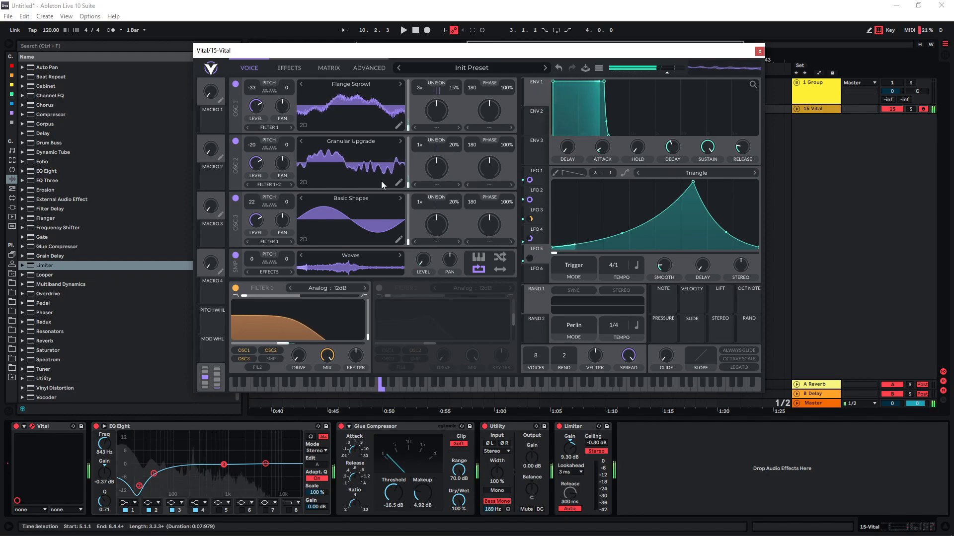